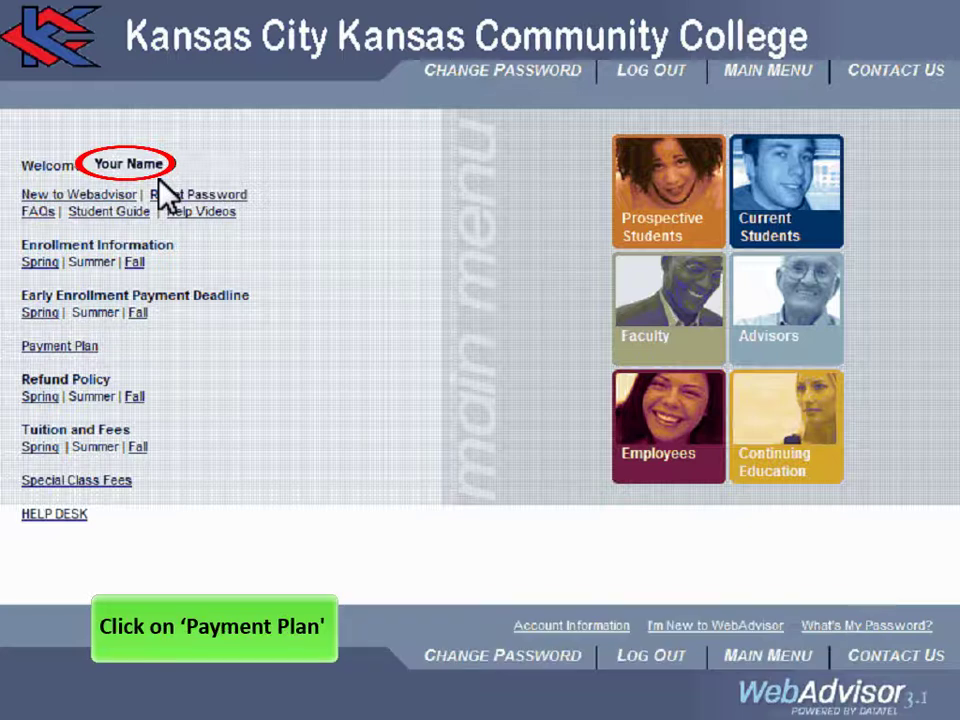
- Look up Spring 2011 payment-plan tuition using the student's ID and birth date
click(94, 345)
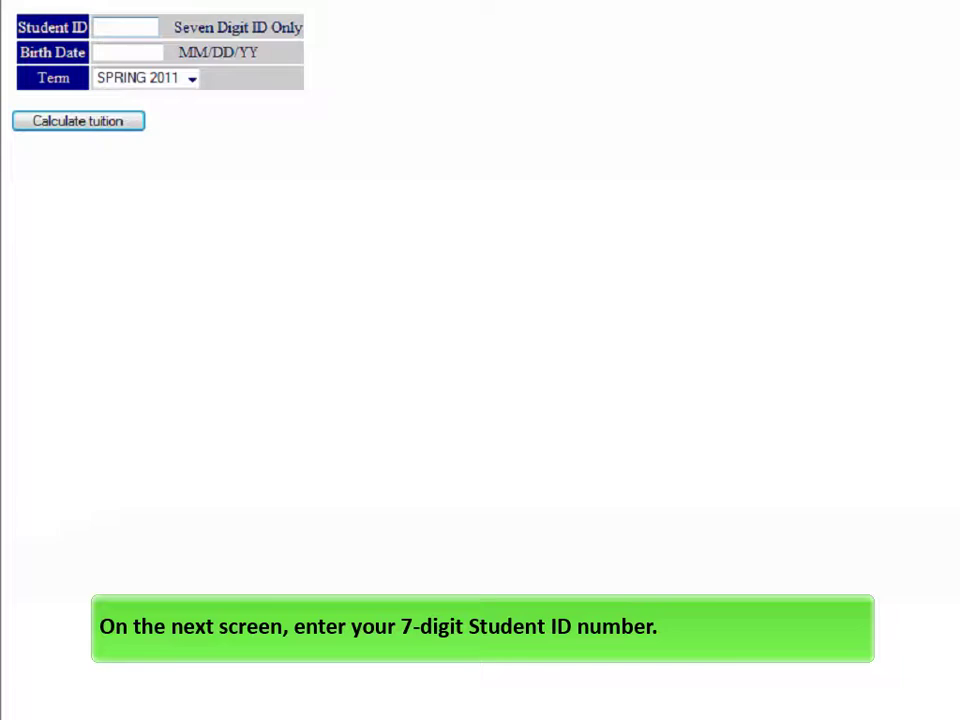
text(1234567)
click(127, 52)
text(01/01/90)
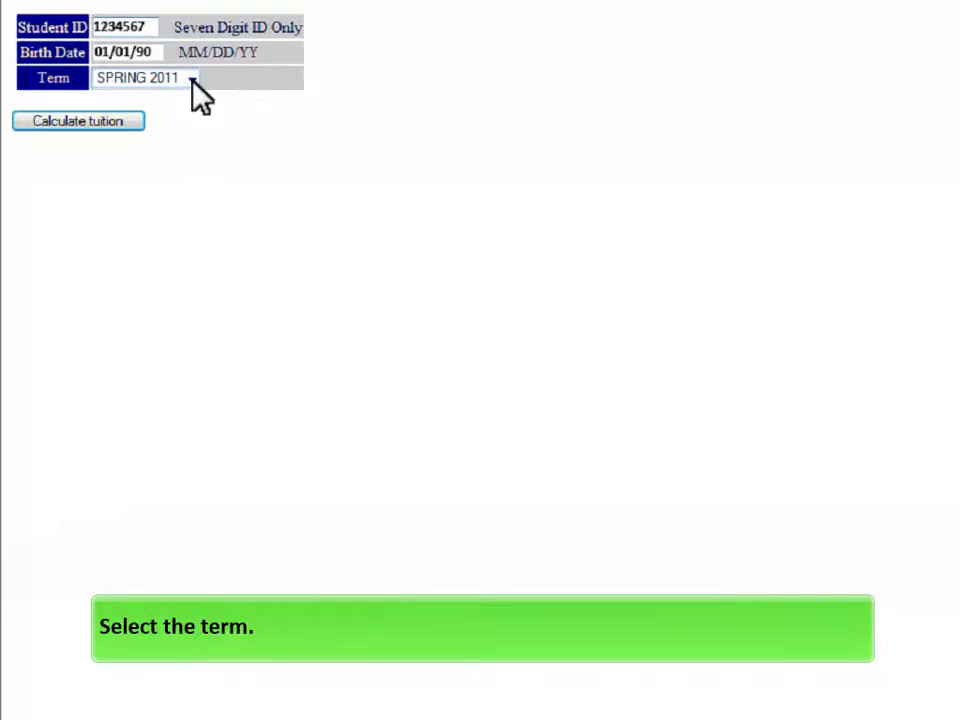
click(124, 121)
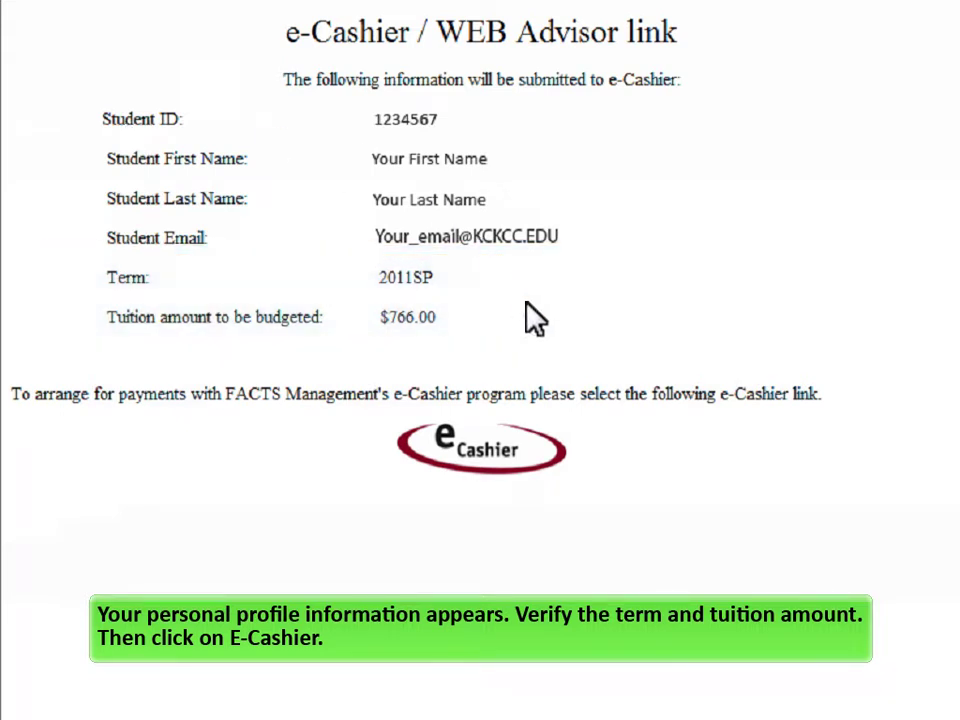
- Enter e-Cashier and continue past its welcome page to Personal Information
click(560, 476)
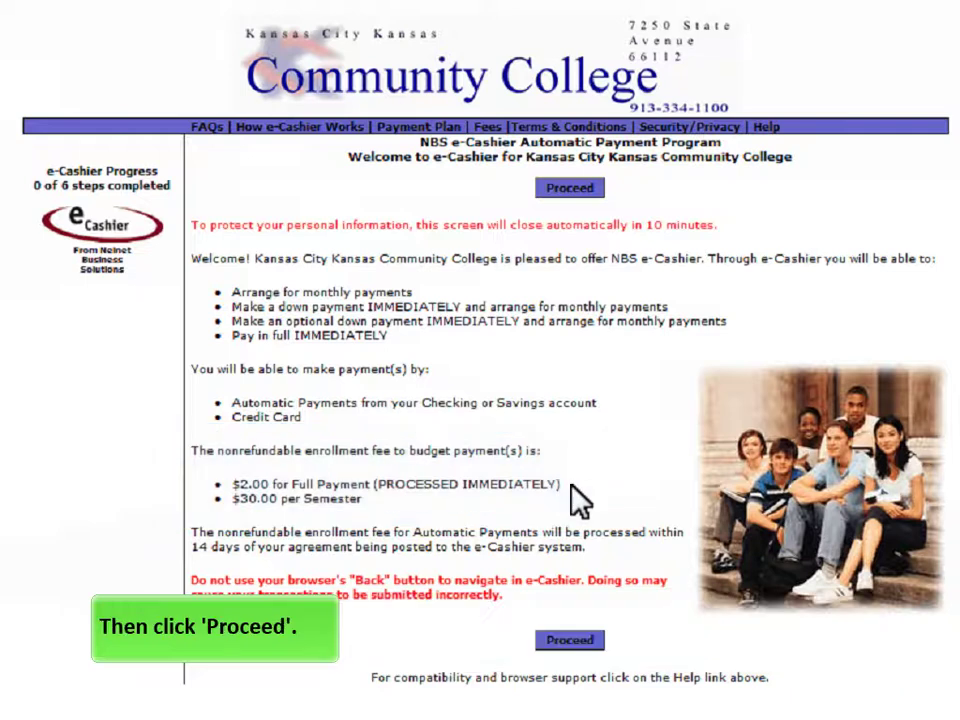
click(583, 641)
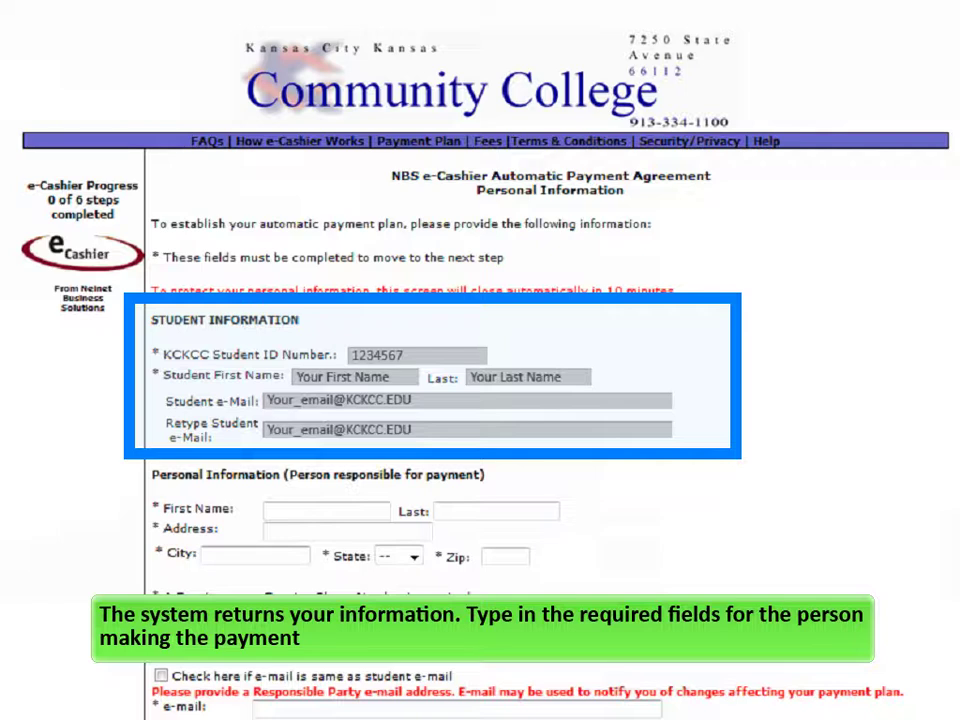
- Enter the responsible party's first and last name
text(First Name)
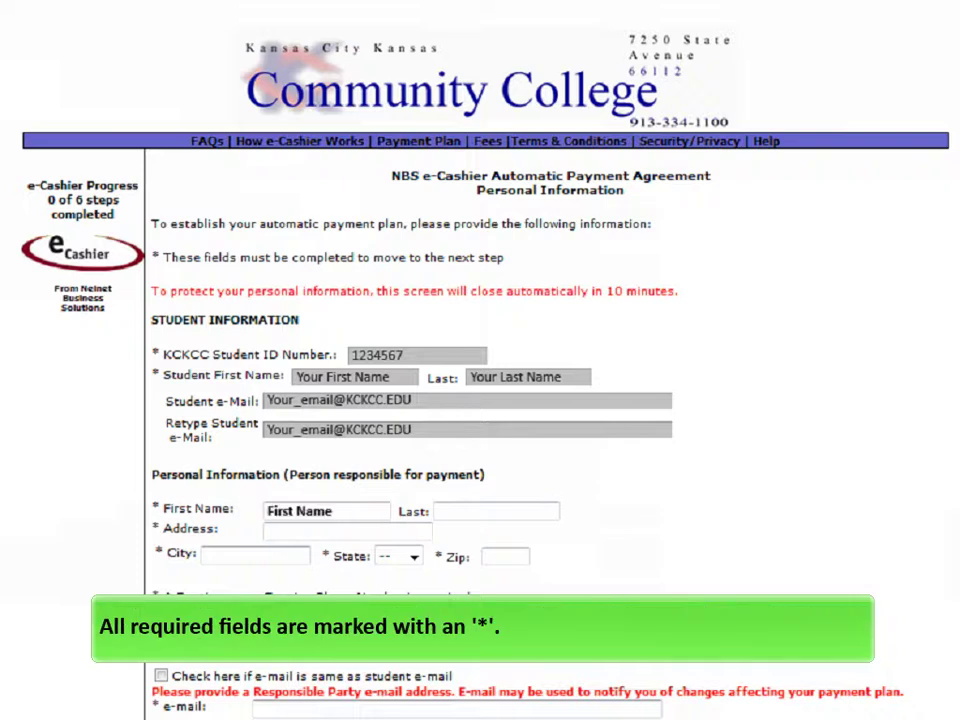
click(495, 511)
text(Last Name)
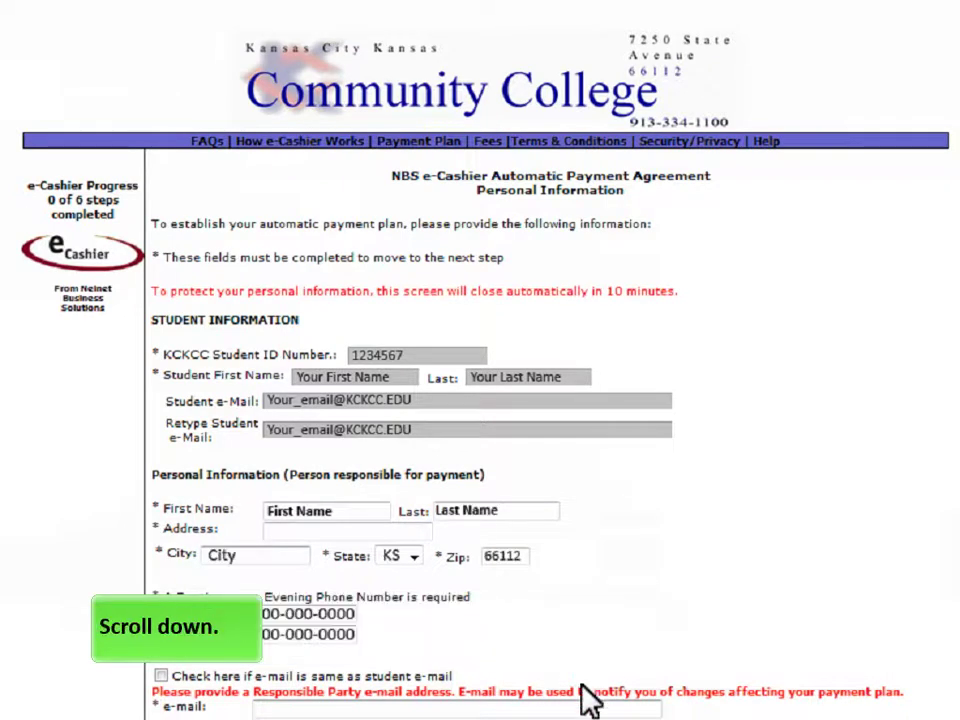
- Enter the payer's e-mail twice, an access code twice, and an additional authorized party
scroll(550, 360, down, 7)
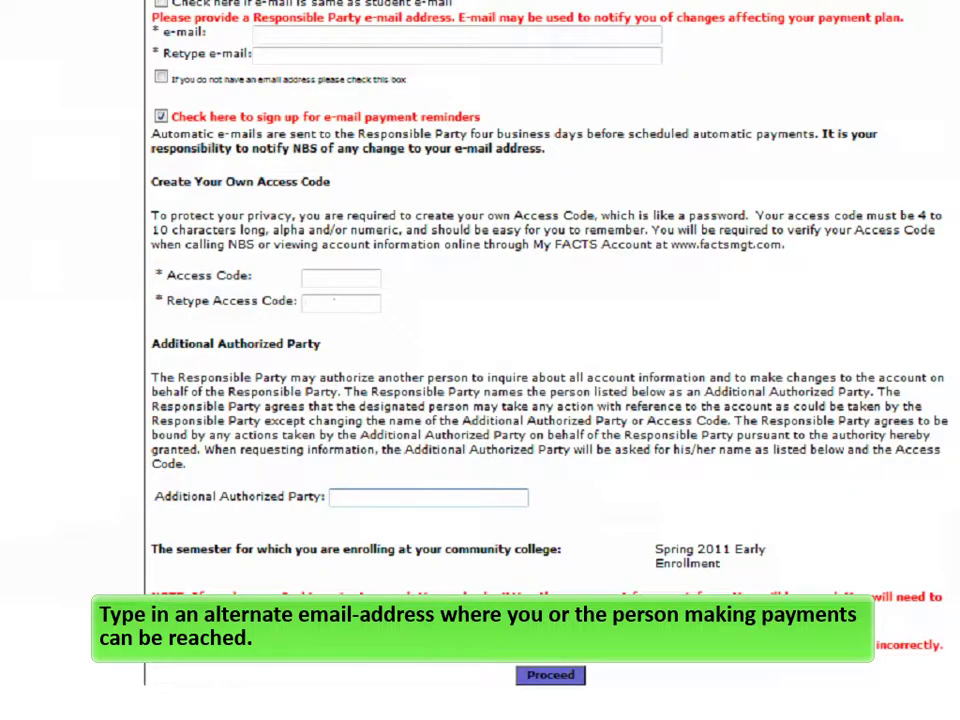
text(personalema)
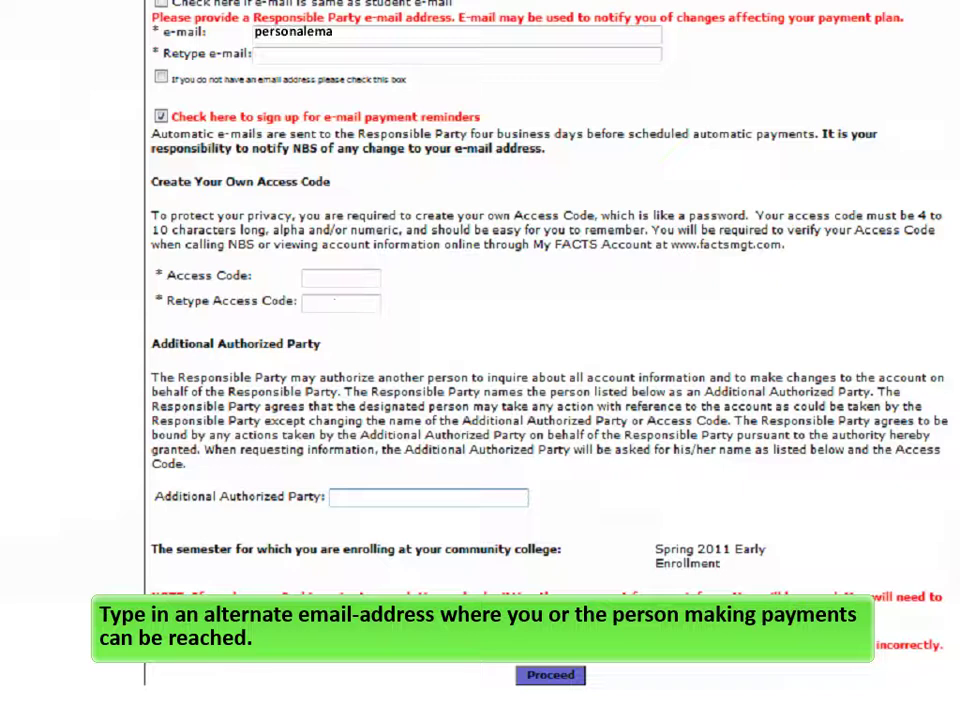
text(il@email.com)
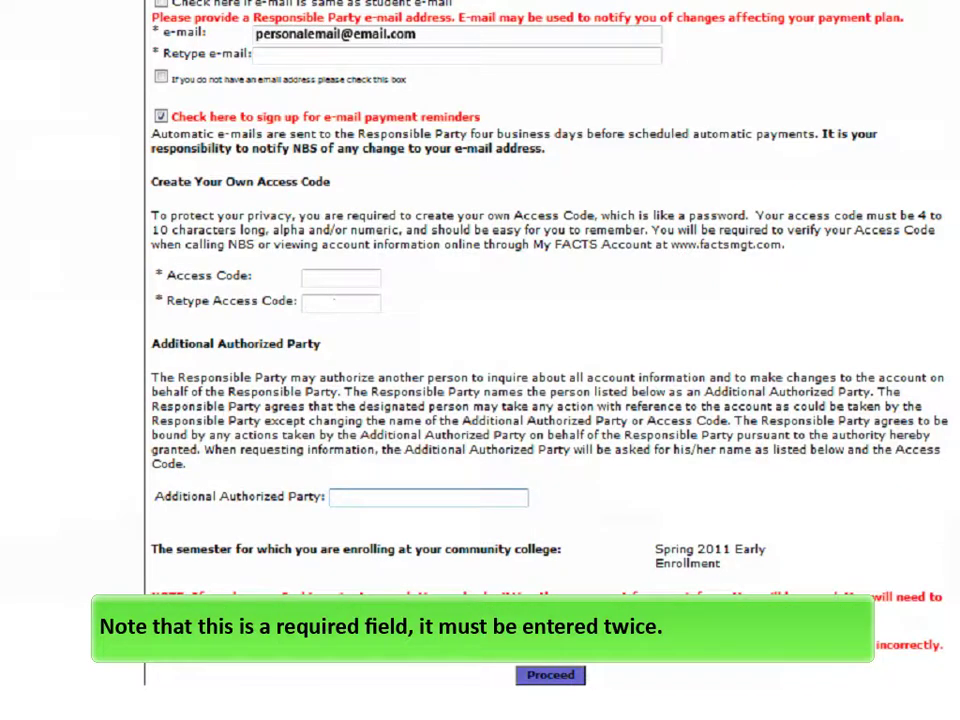
text(personalemail@email.com)
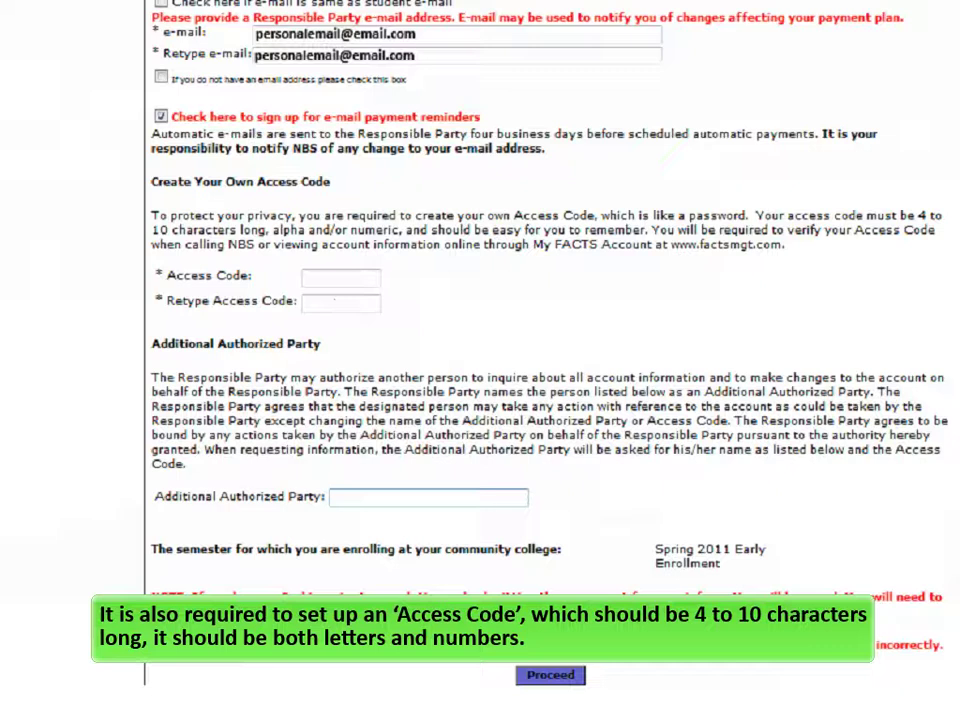
text(1Code)
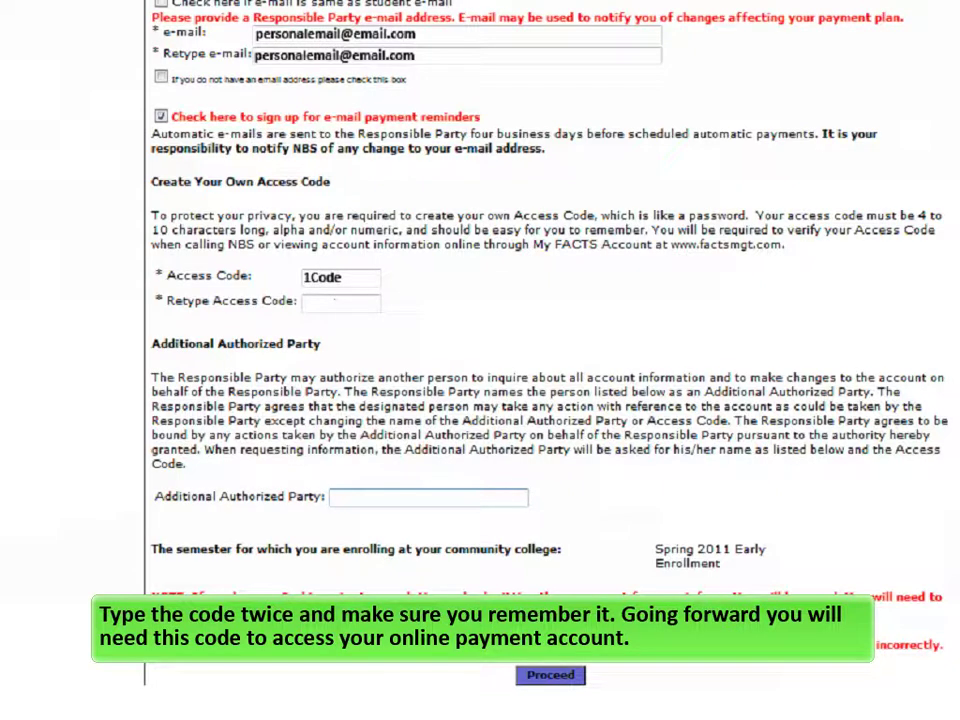
text(1Code)
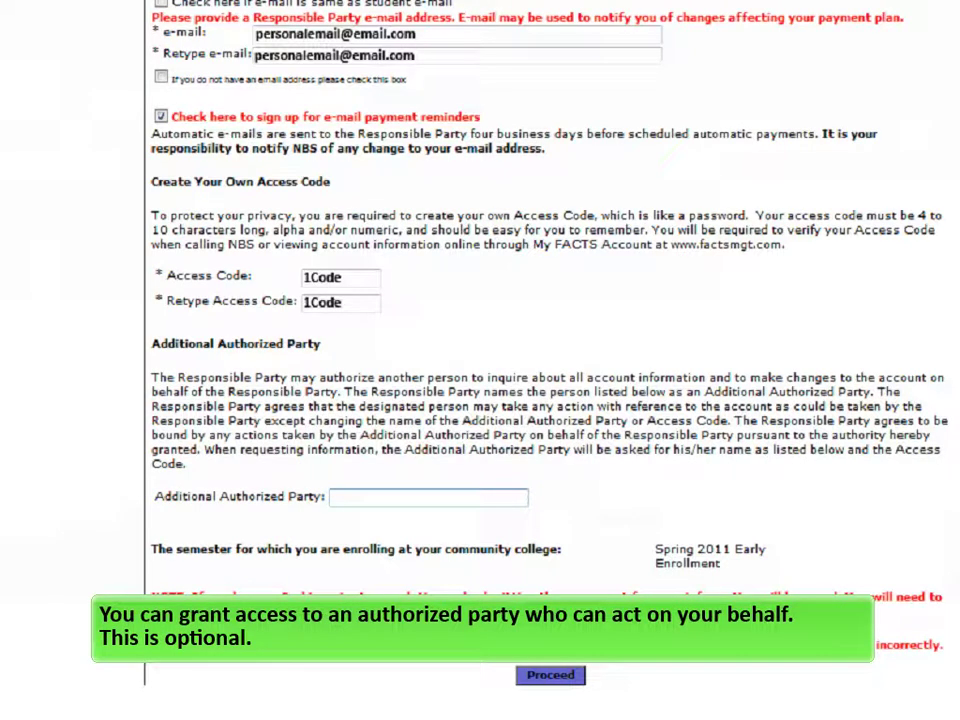
text(Authorized Party)
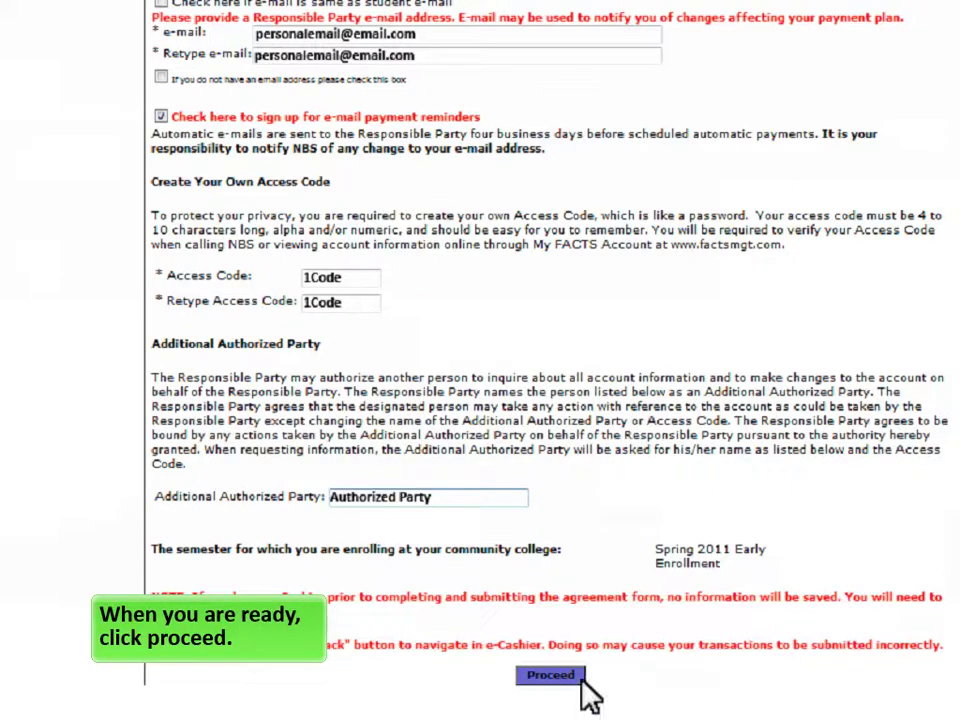
- Submit personal info, pick the November 15, 2010 five-payment plan, and acknowledge the enrollment fee
click(578, 677)
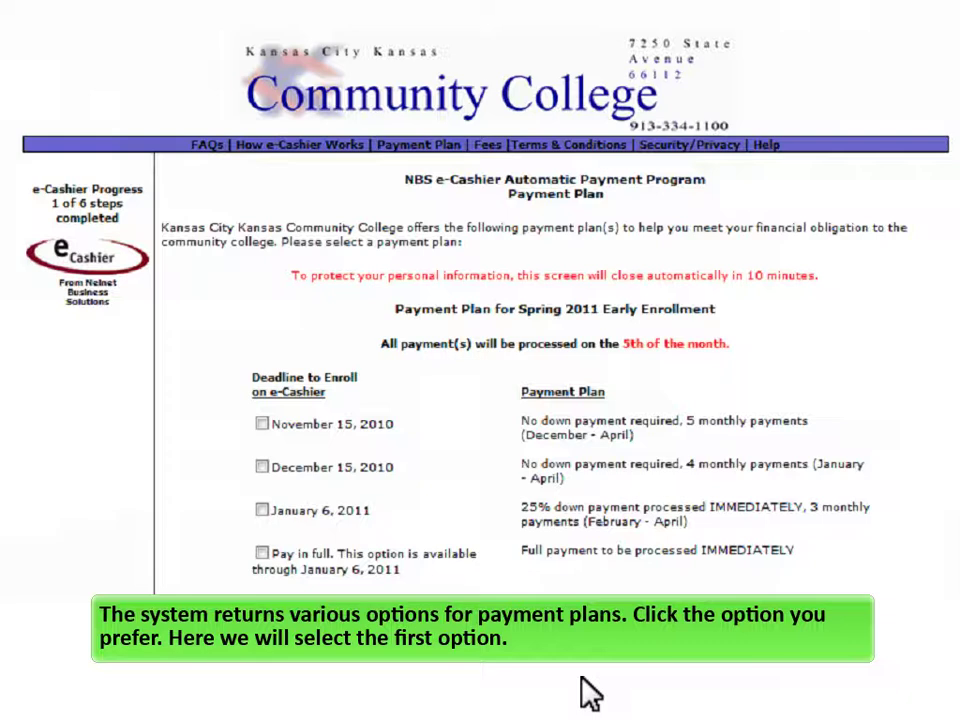
click(262, 425)
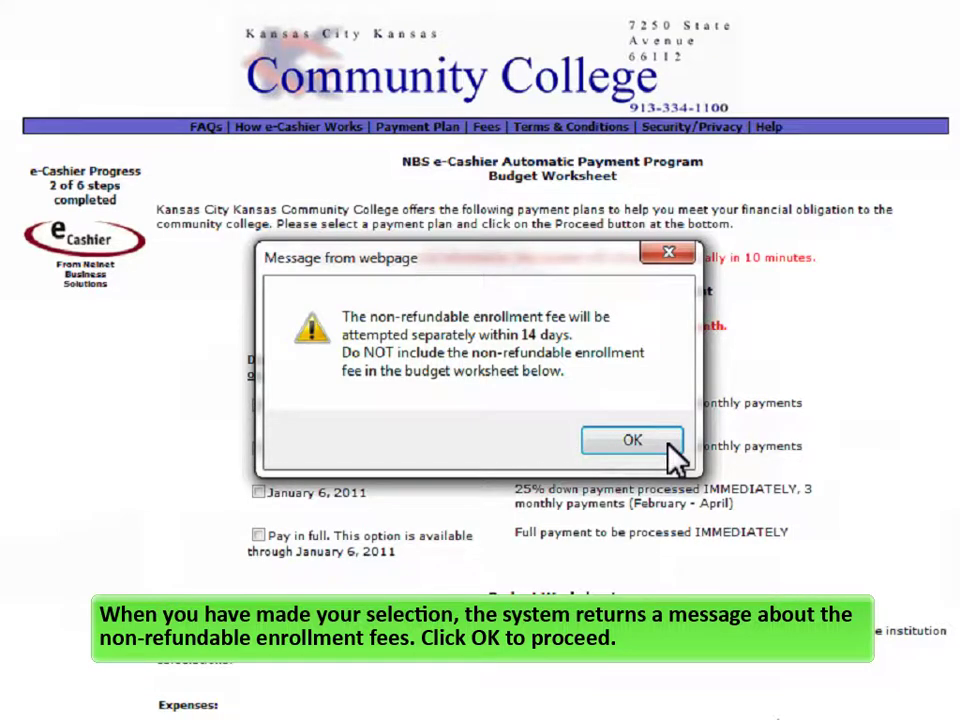
click(633, 441)
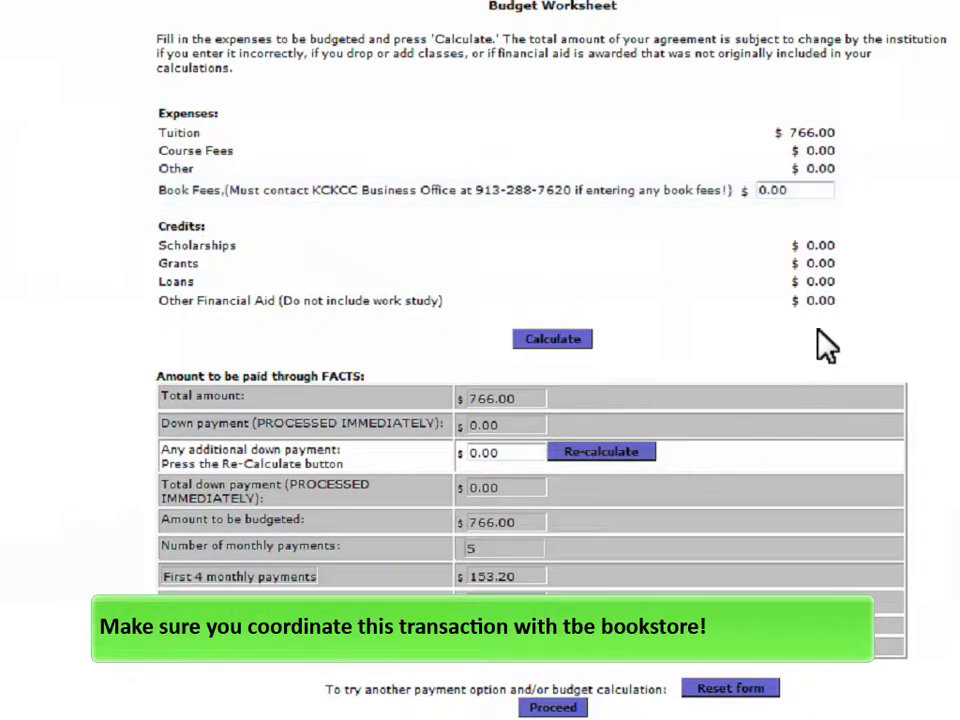
- Add $95.00 book fees to the budget worksheet and recalculate the total
click(830, 200)
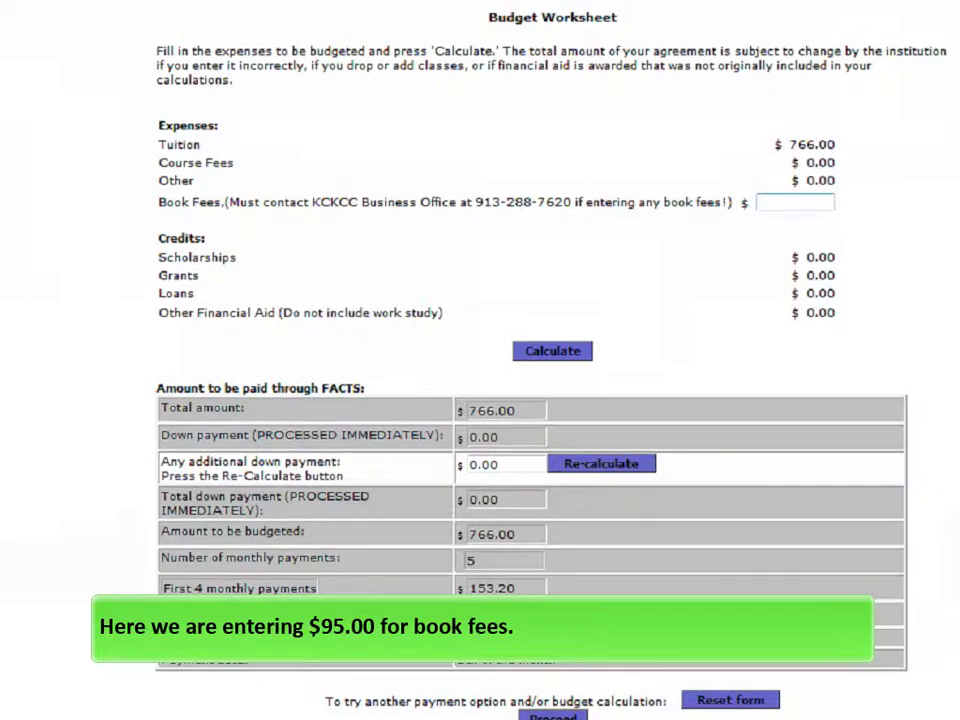
text(95.00)
key(BackSpace)
key(BackSpace)
key(BackSpace)
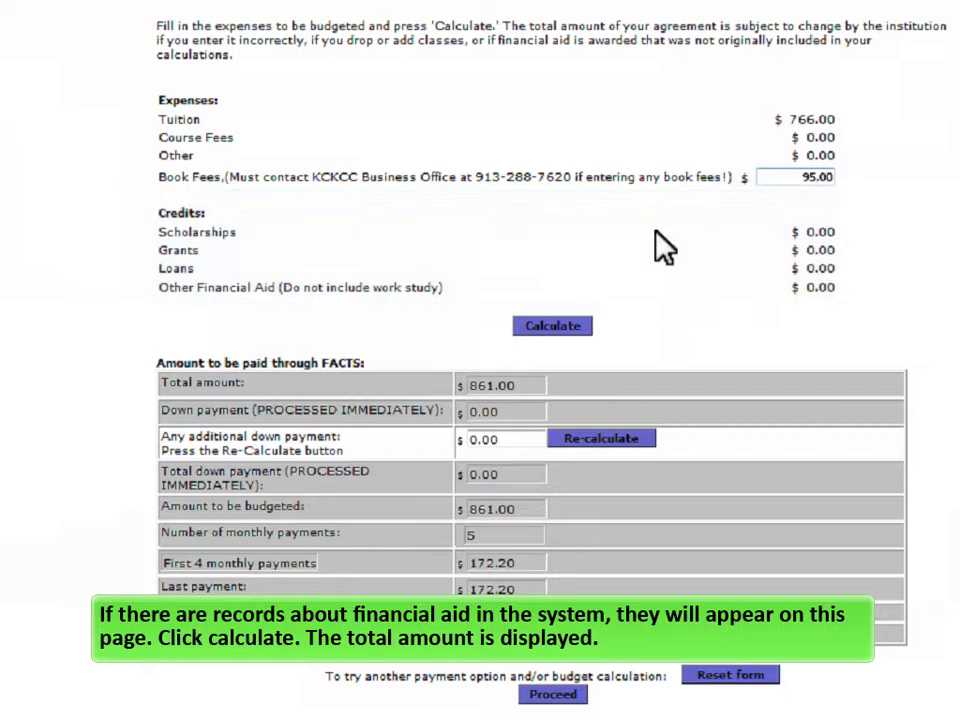
click(578, 334)
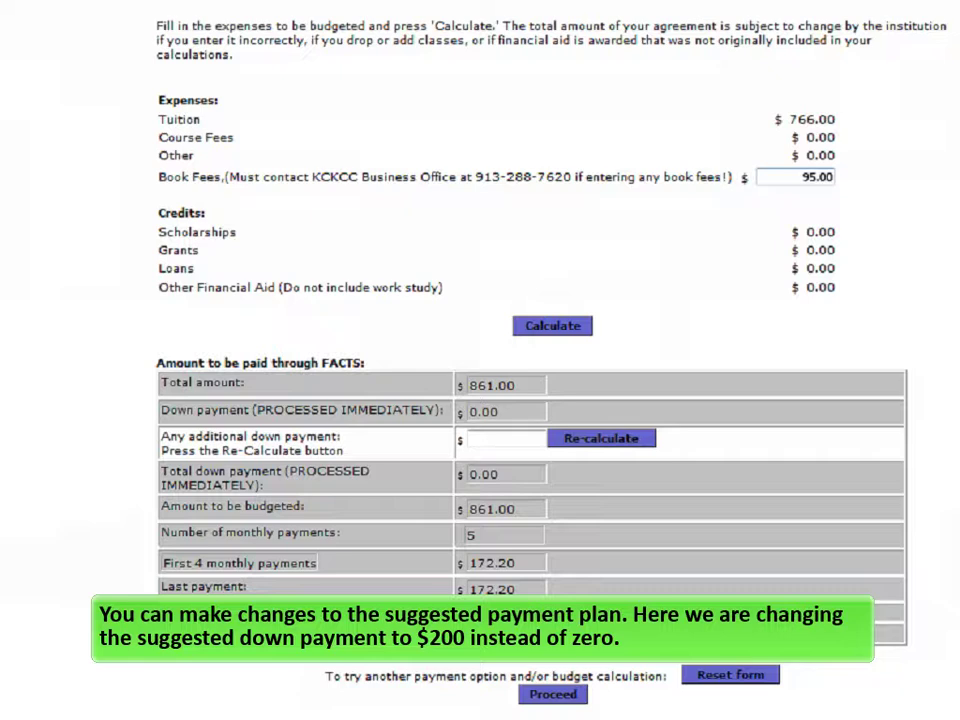
- Add a $200.00 down payment, recalculate to five $132.20 payments, and submit the worksheet
text(200.00)
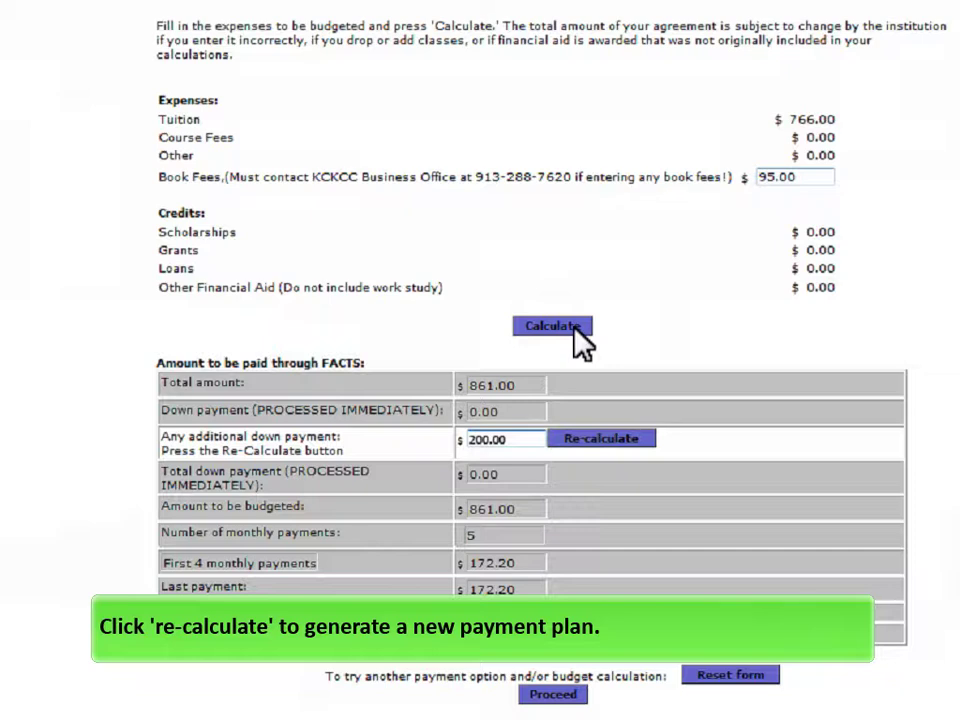
click(650, 448)
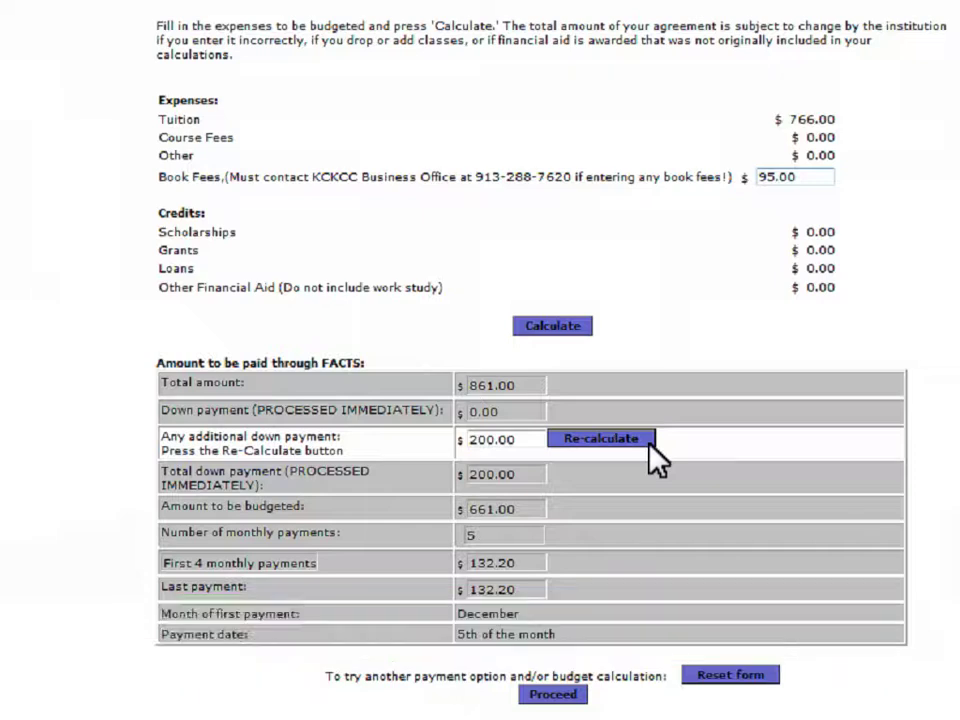
click(565, 695)
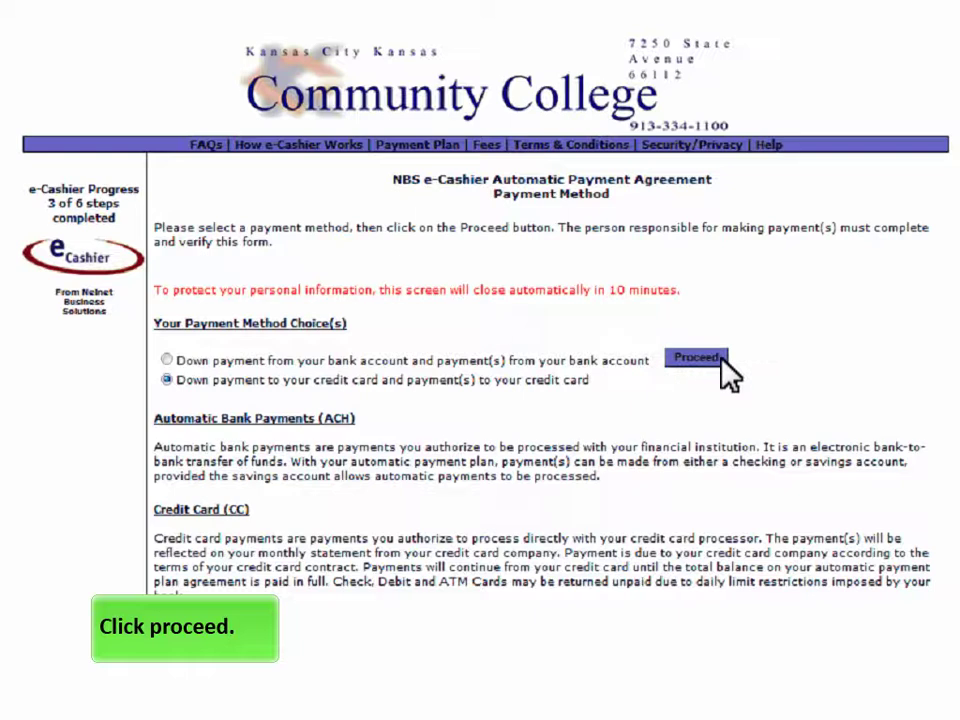
- Continue with credit card for both the down payment and monthly payments
click(721, 360)
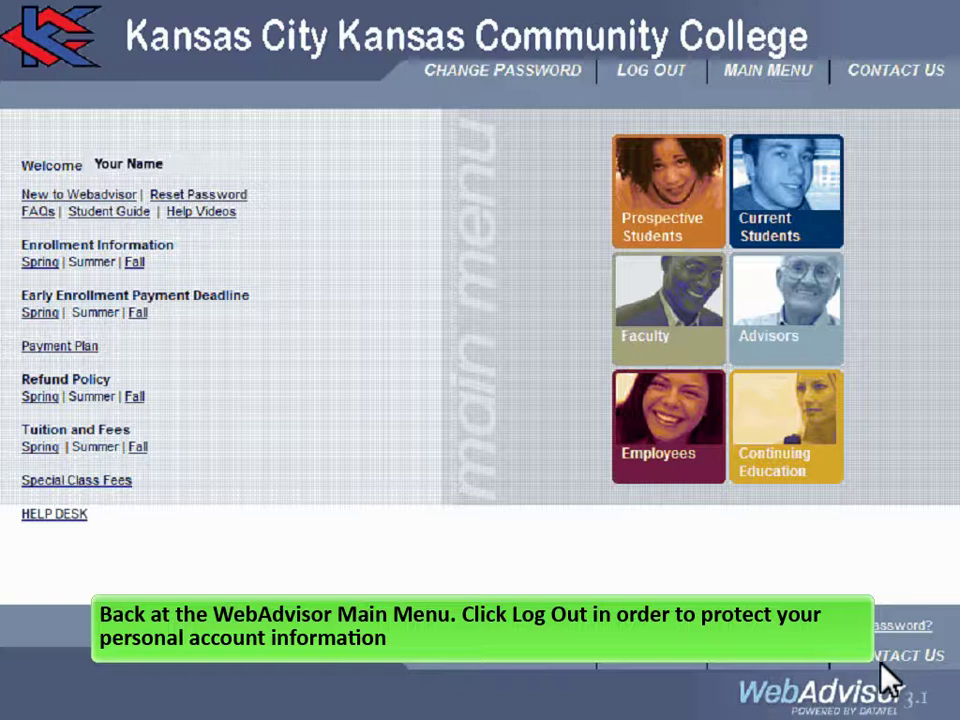
- Log out of WebAdvisor
click(673, 84)
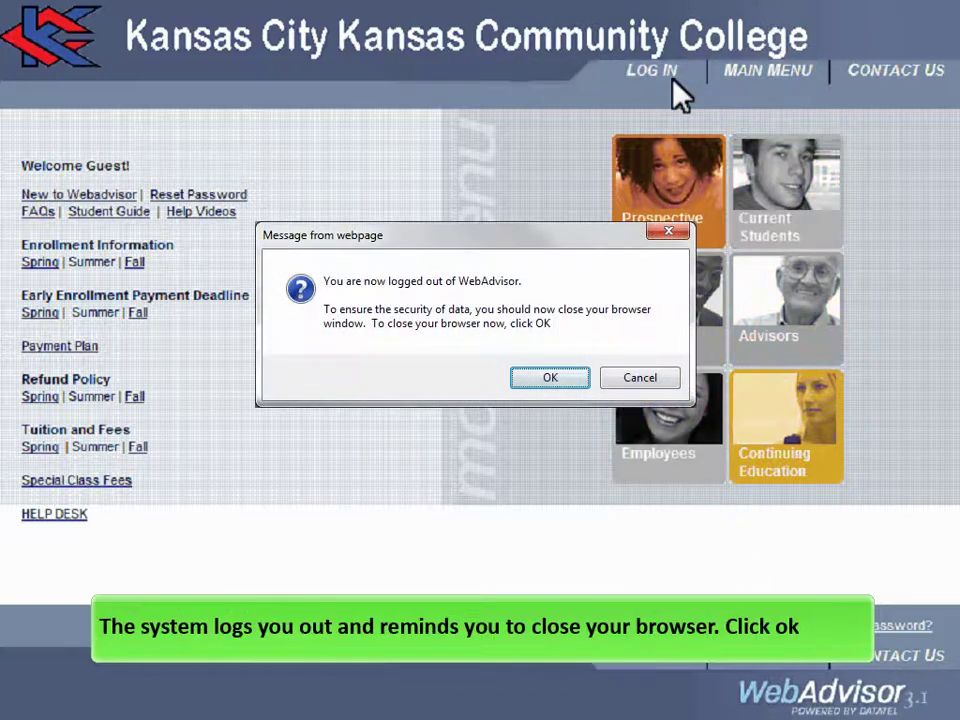